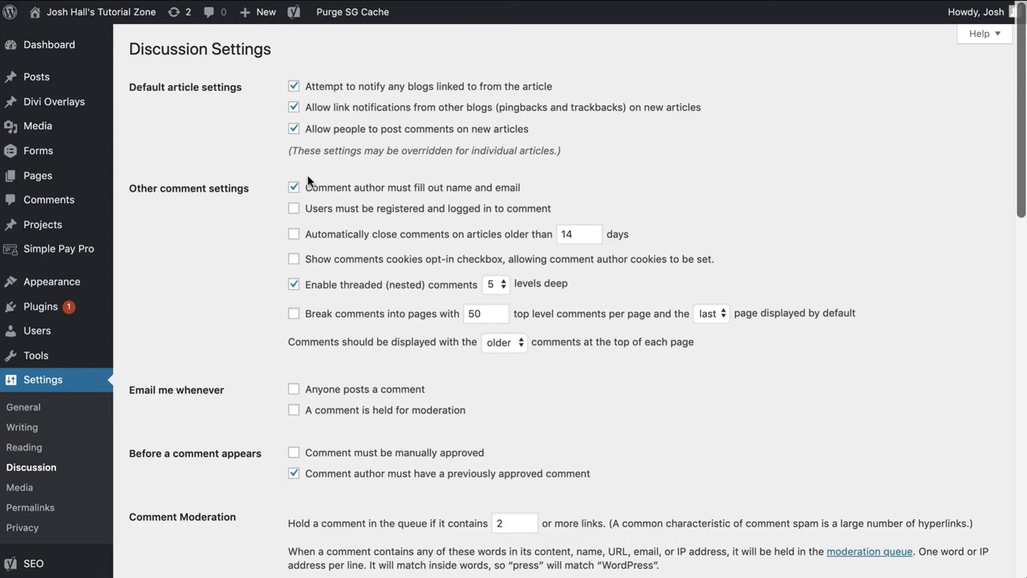
Enable the email notification for "Anyone posts a comment" and capture a screenshot of the visible Discussion Settings page.
scroll(289, 245, down, 1)
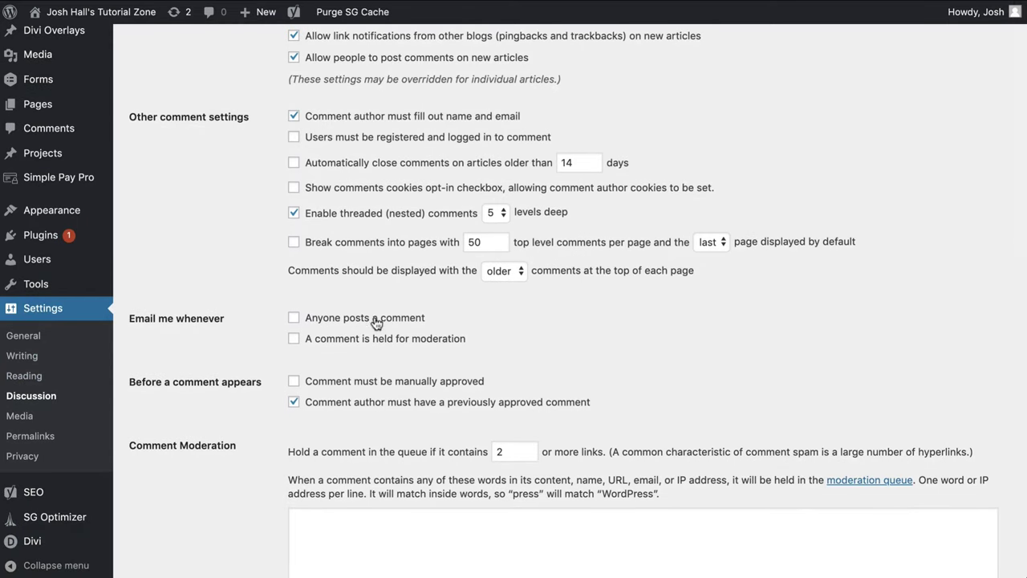
scroll(381, 318, up, 1)
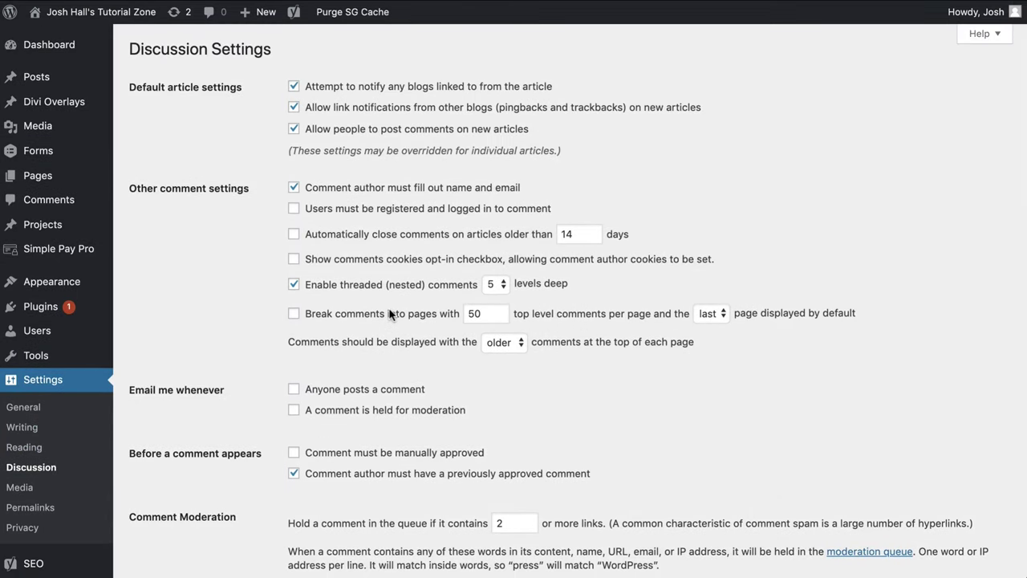
click(294, 389)
key(super+shift+4)
drag(1, 1, 1022, 571)
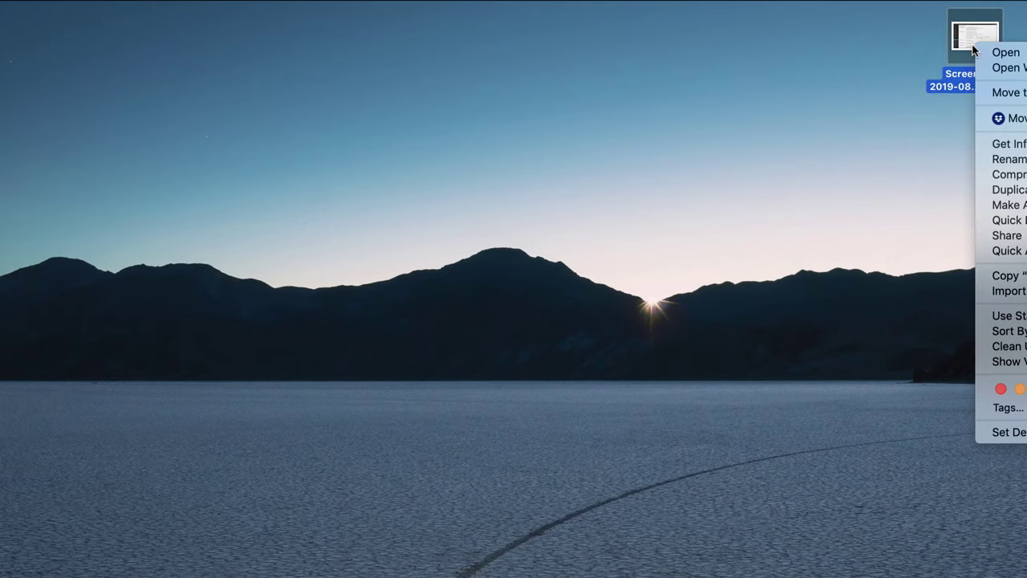
Open the new desktop screenshot in Preview and make its window slightly smaller.
mouse_move(985, 66)
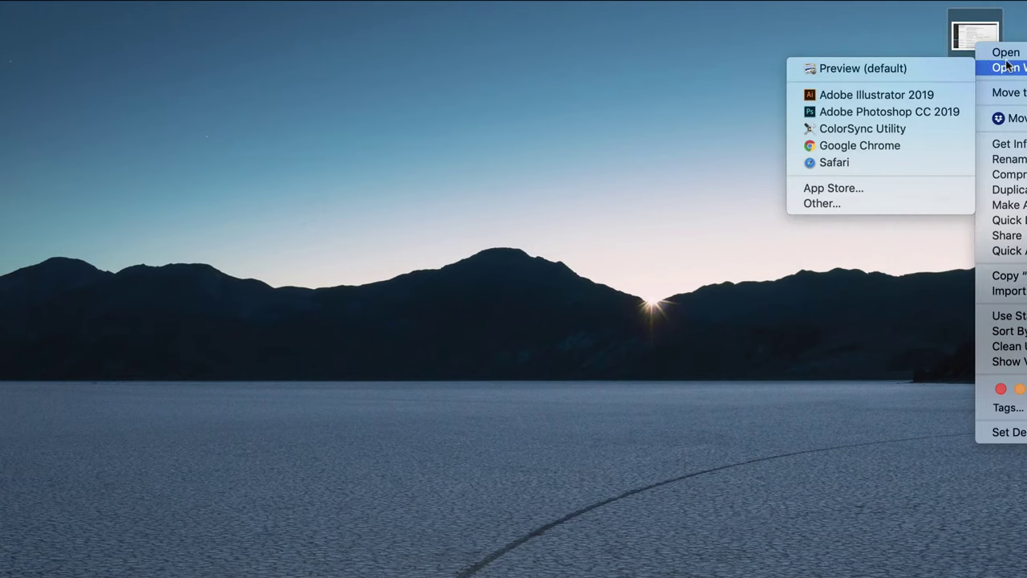
click(862, 70)
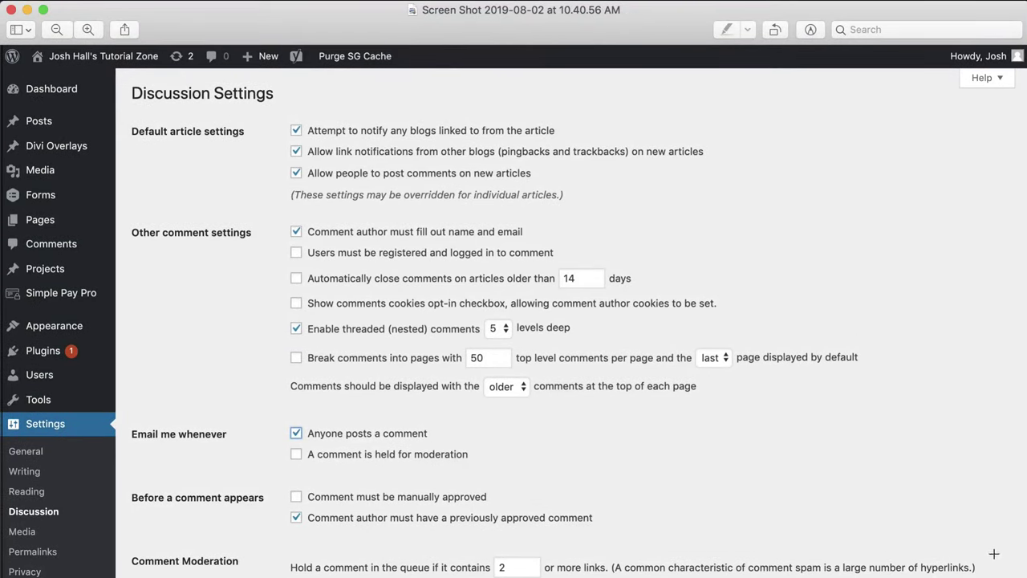
drag(1018, 570, 986, 561)
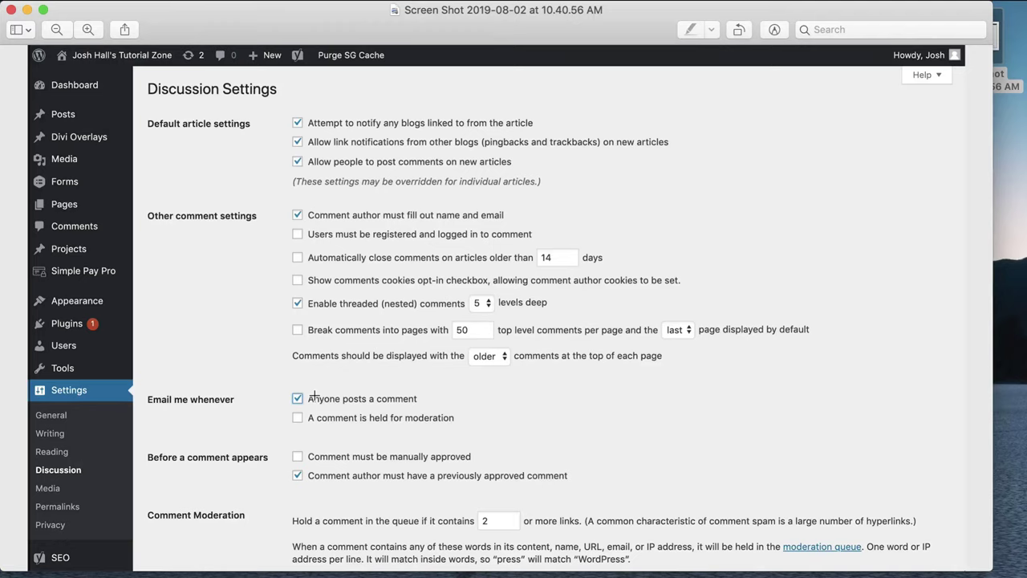
Annotate the screenshot with a red oval stretched around the "Anyone posts a comment" option.
click(772, 30)
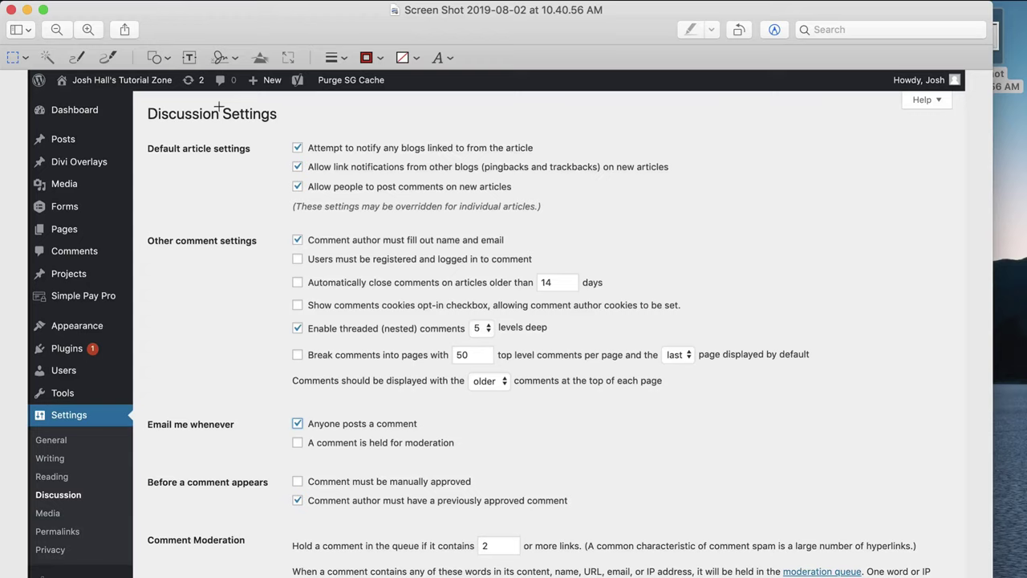
click(165, 59)
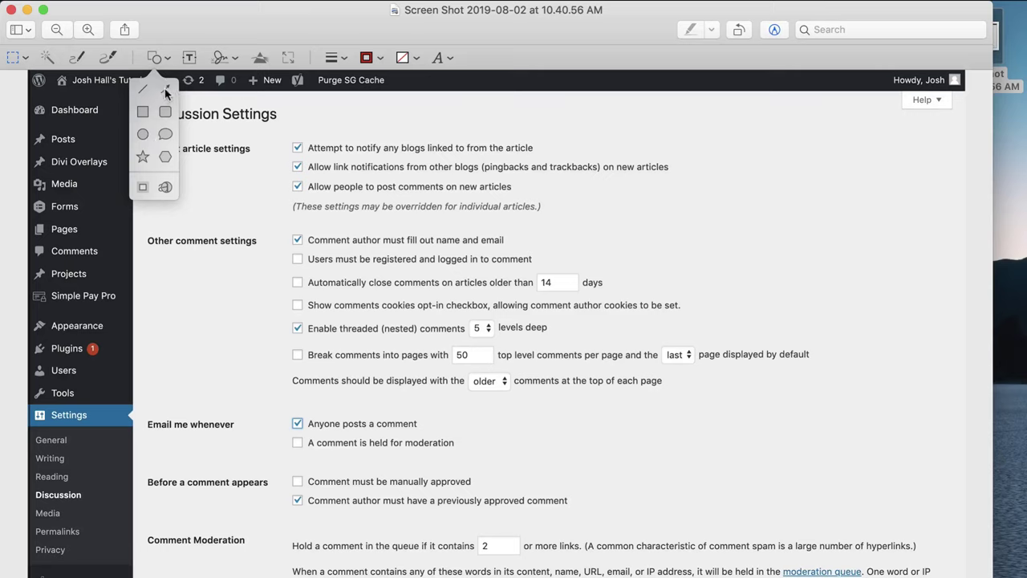
click(145, 135)
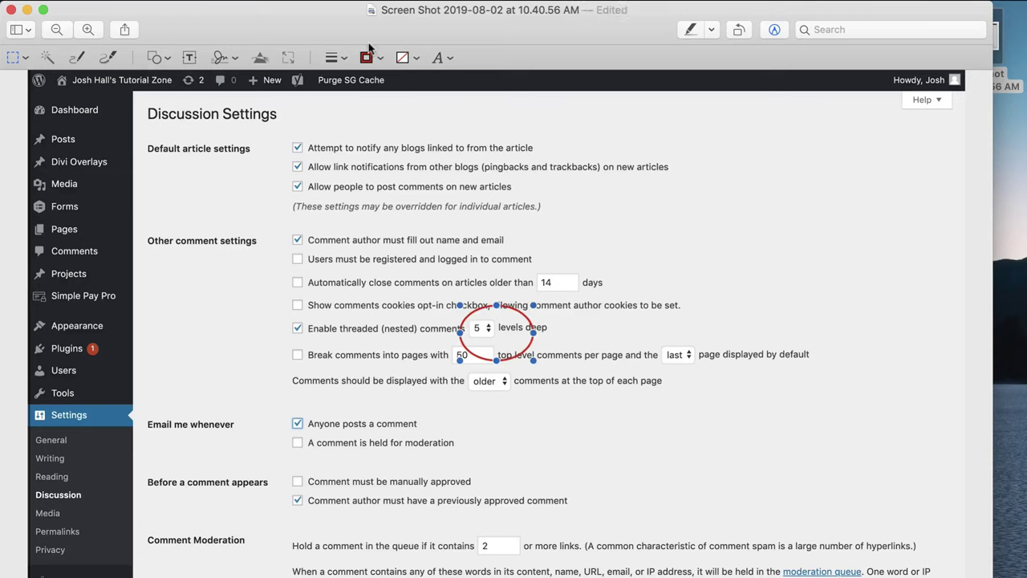
click(369, 57)
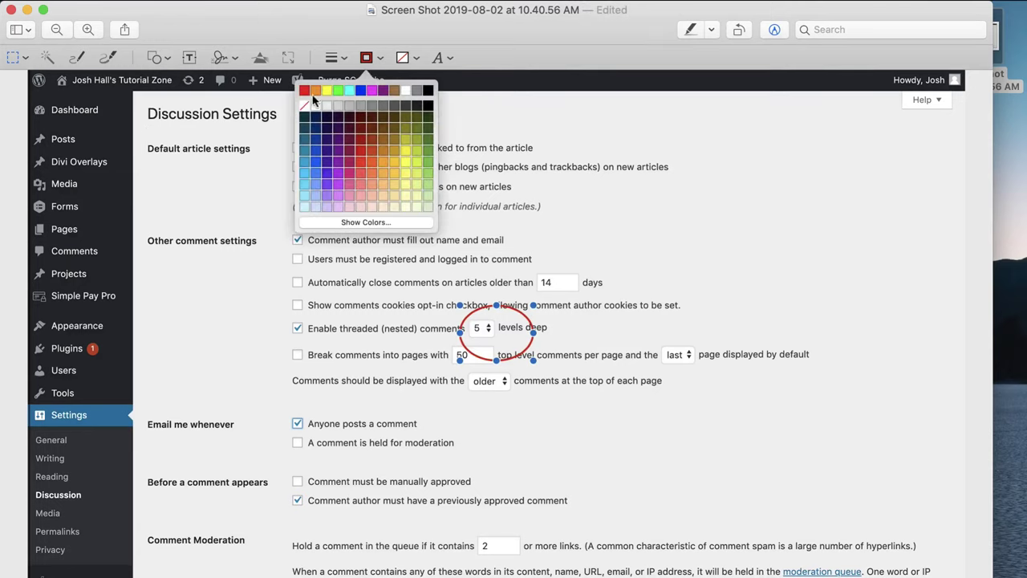
click(599, 190)
drag(515, 312, 434, 406)
click(438, 406)
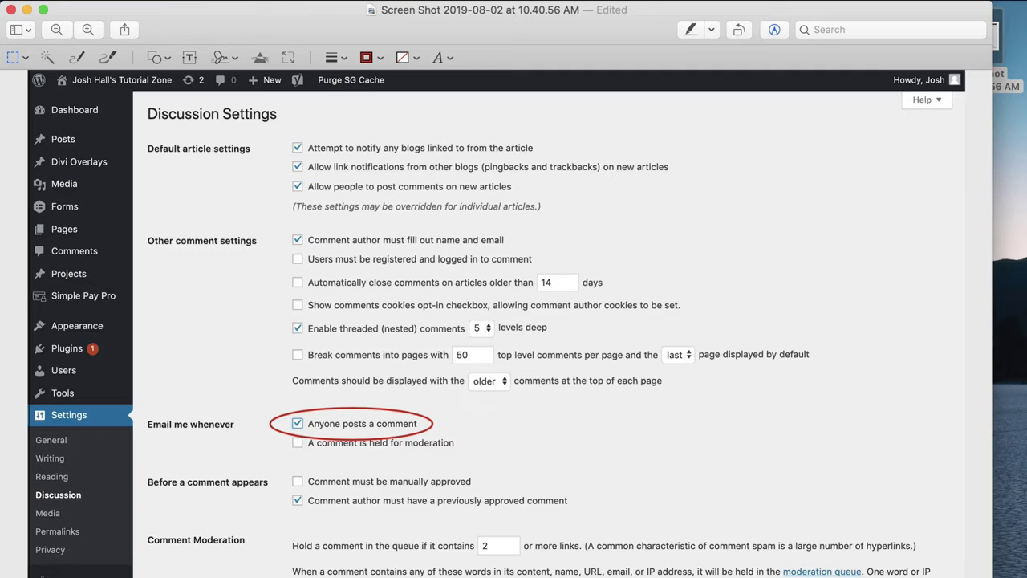
Export the annotated screenshot to the iCloud Documents folder as a JPEG with reduced quality.
click(80, 0)
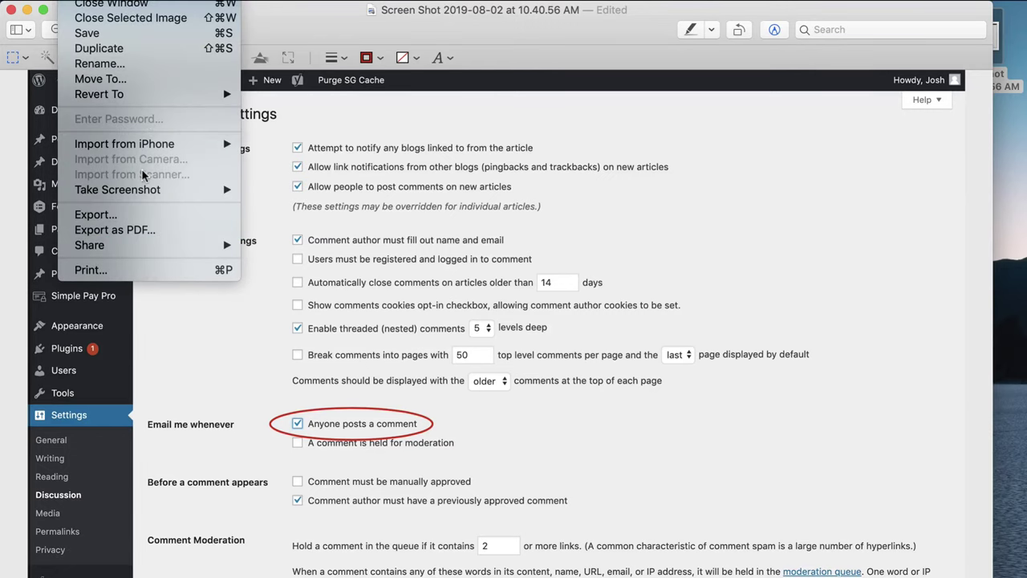
mouse_move(141, 194)
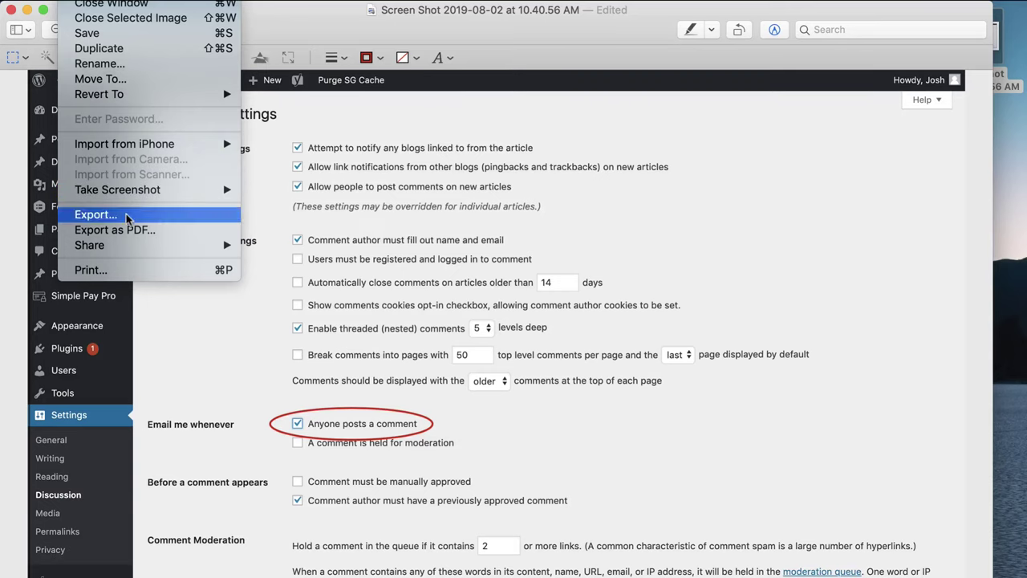
click(124, 215)
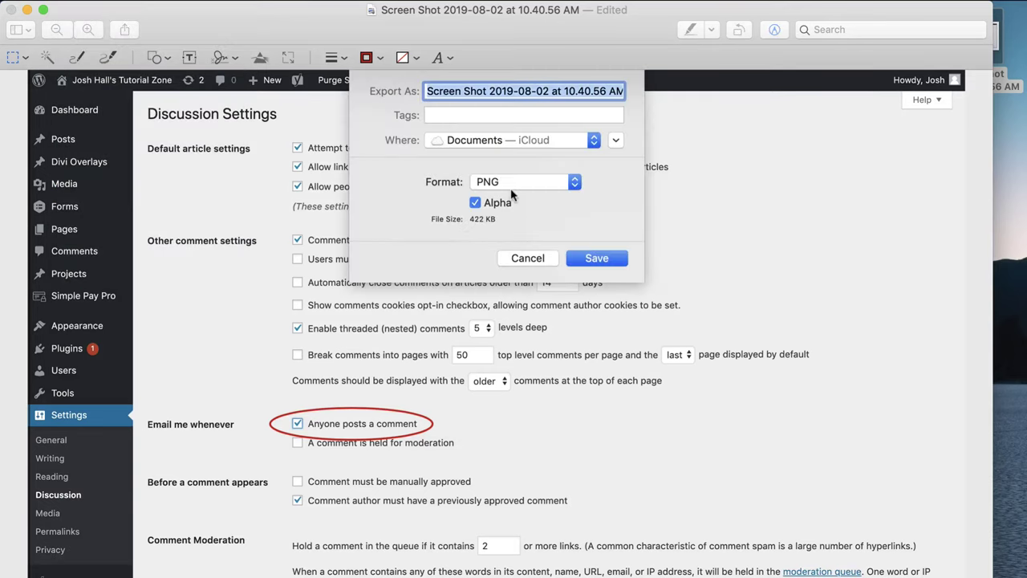
click(519, 181)
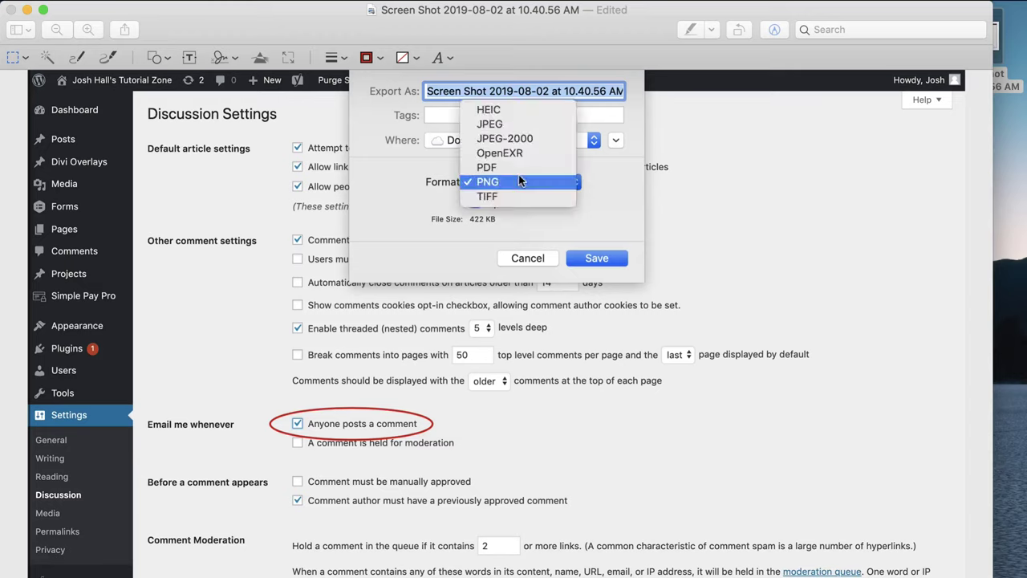
click(520, 125)
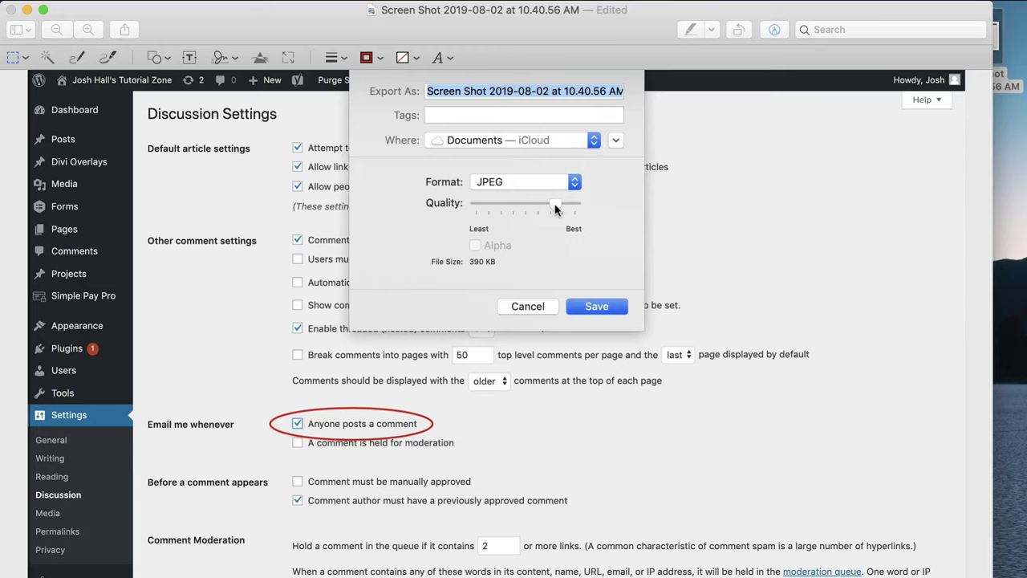
drag(555, 207, 529, 208)
click(608, 308)
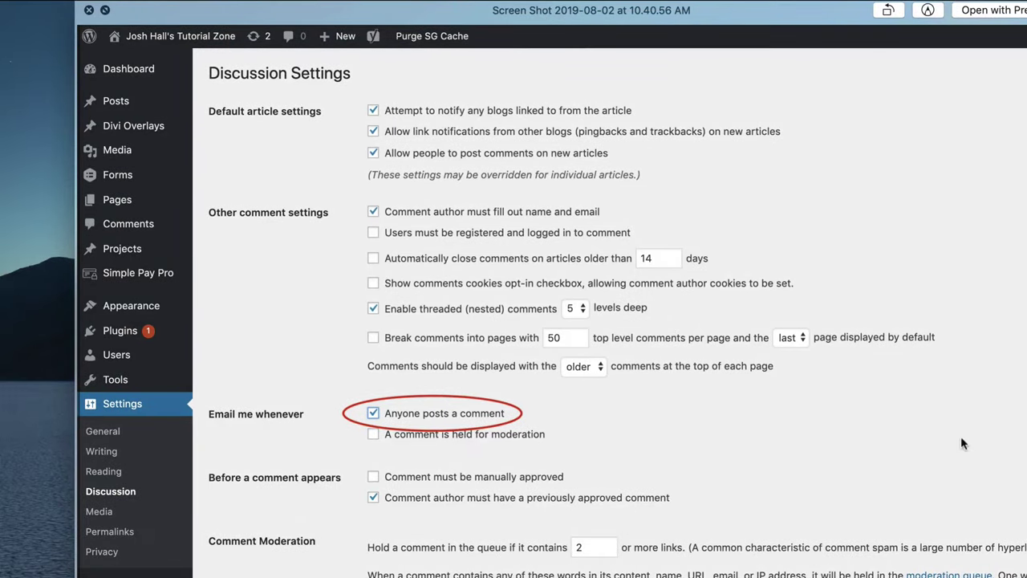
drag(1026, 576, 977, 536)
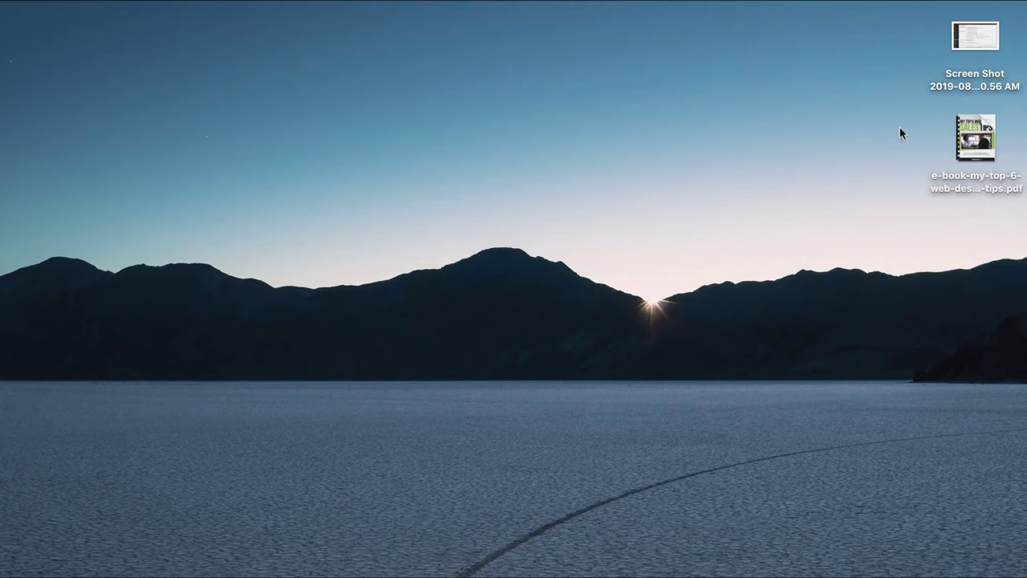
Open e-book-my-top-6-web-design-sales-tips.pdf from the desktop in Preview.
click(969, 138)
right_click(970, 138)
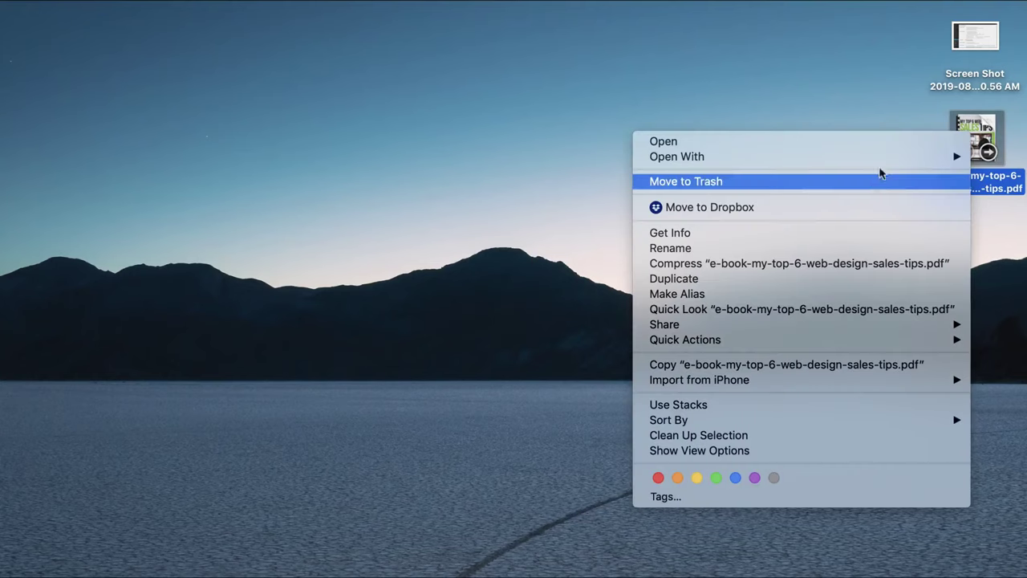
mouse_move(889, 158)
click(1013, 157)
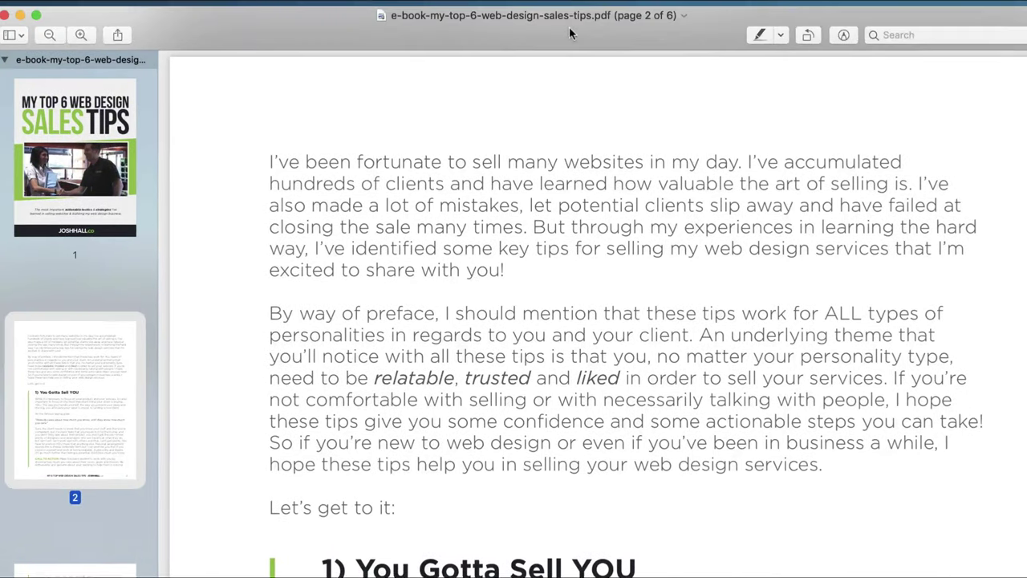
Highlight most of the first paragraph on page 2 in pink and recolour the highlight to green.
drag(323, 183, 545, 274)
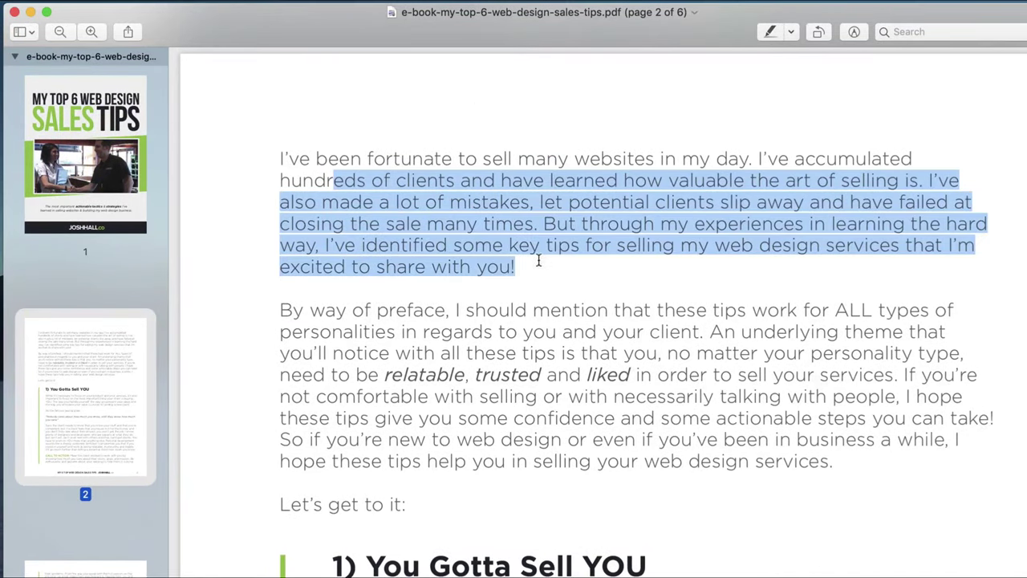
click(787, 31)
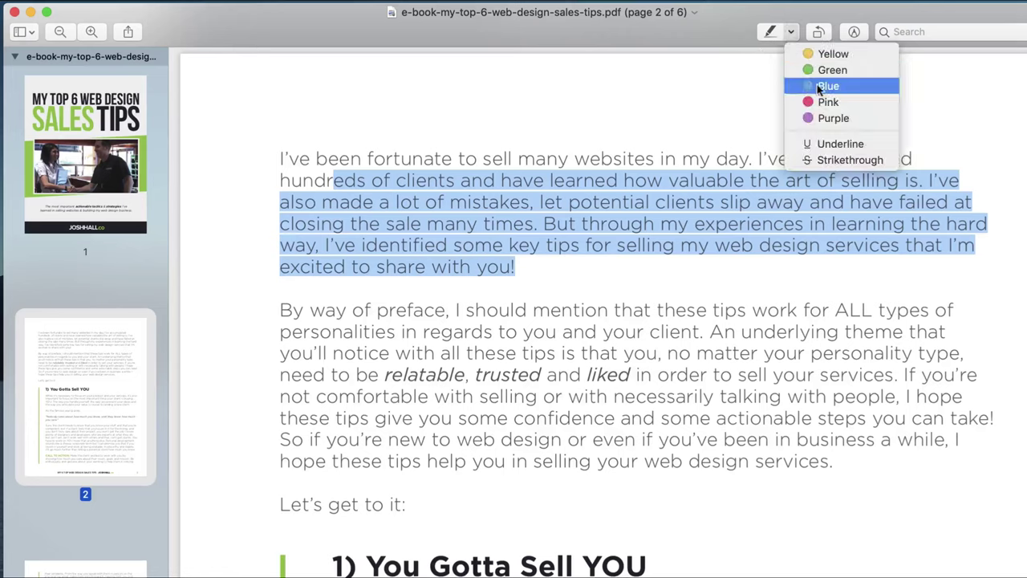
click(820, 108)
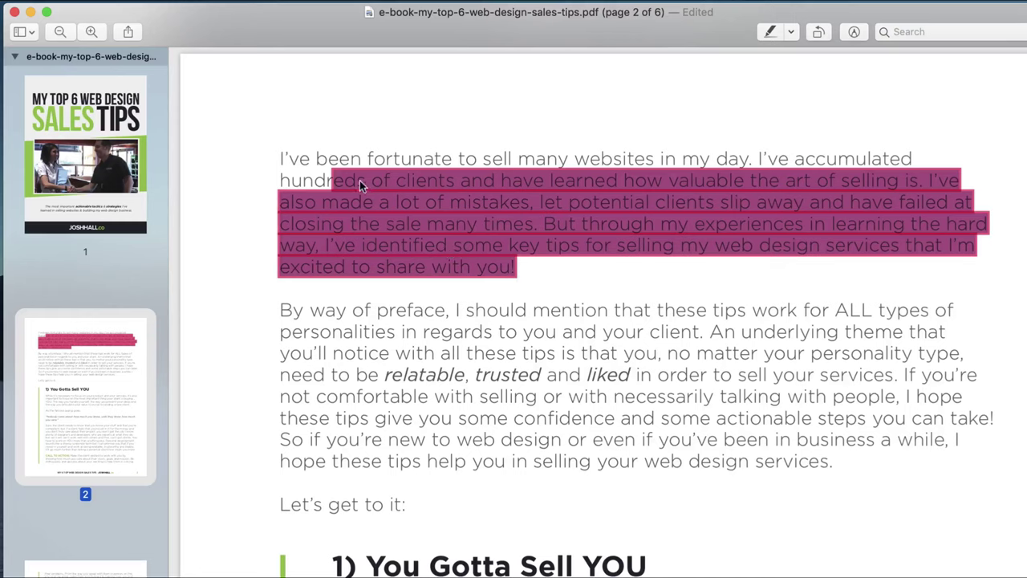
drag(333, 181, 518, 273)
click(790, 31)
click(810, 74)
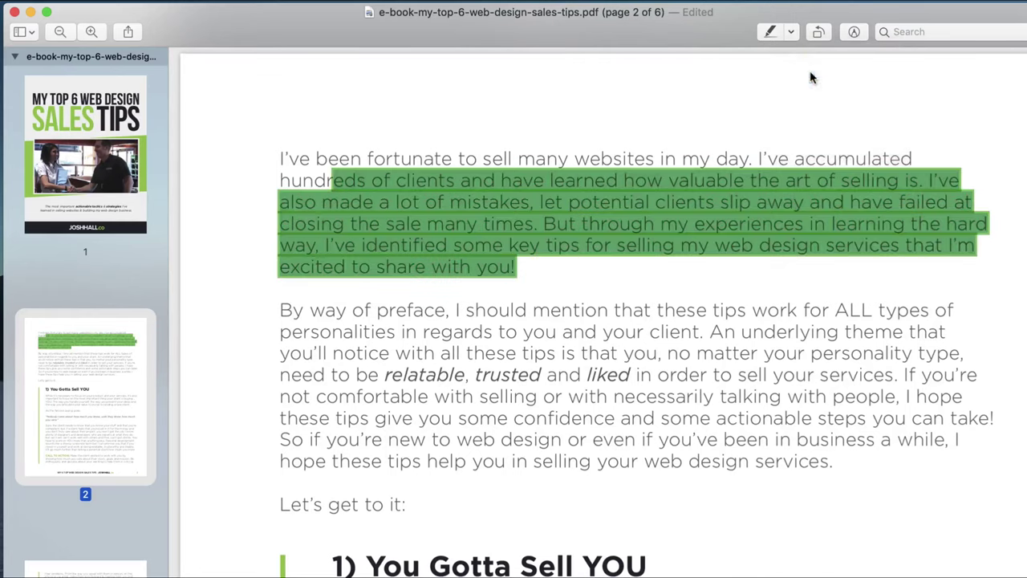
Remove the green highlight from the first paragraph and deselect the text.
click(768, 31)
click(767, 31)
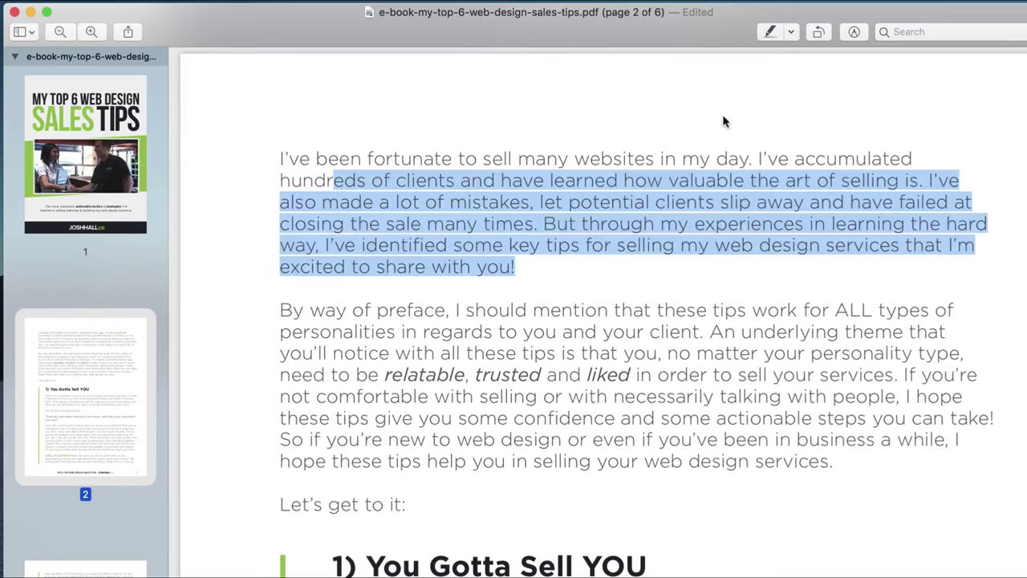
click(722, 121)
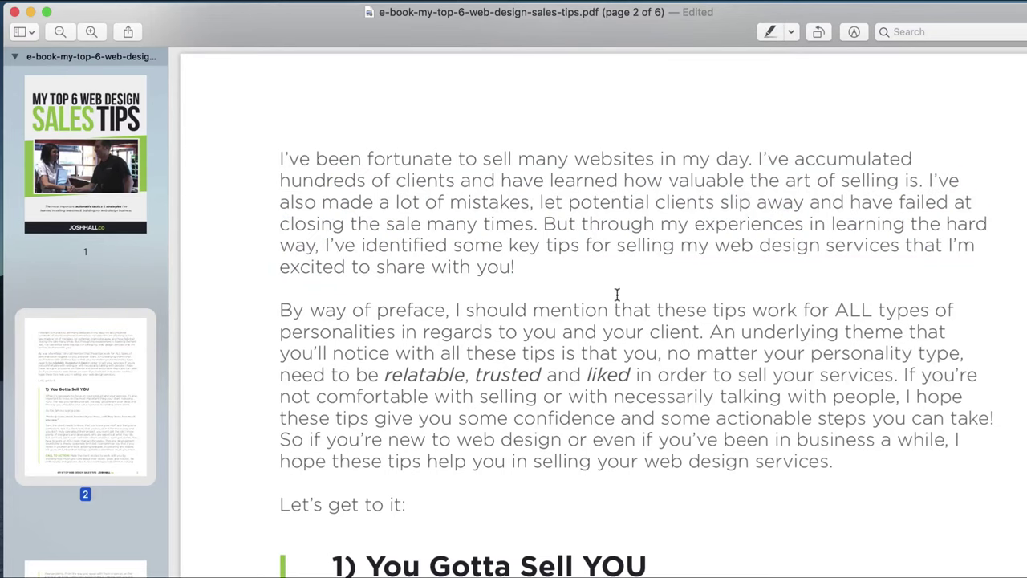
scroll(634, 313, down, 3)
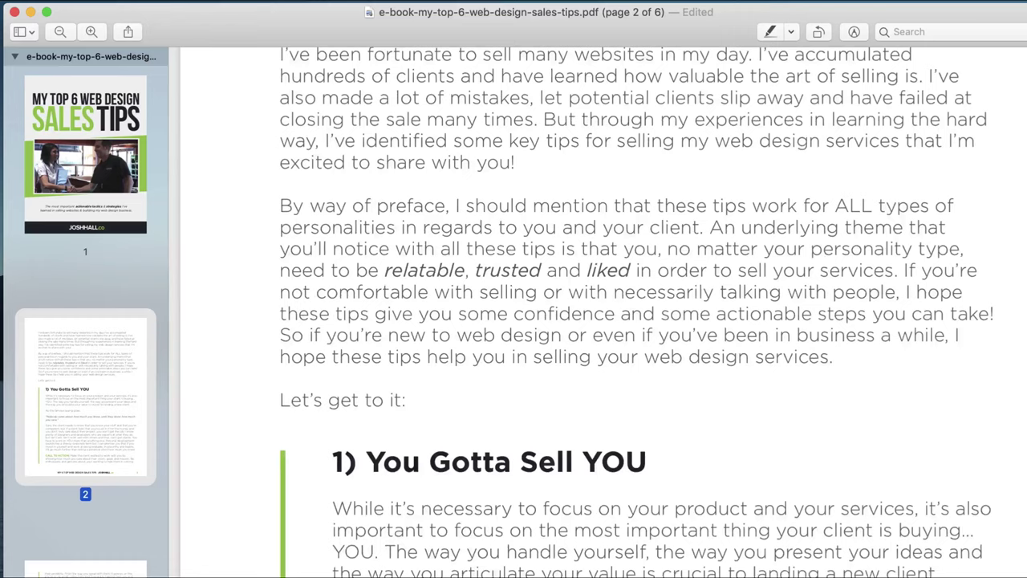
drag(1003, 536, 940, 530)
key(ctrl+Up)
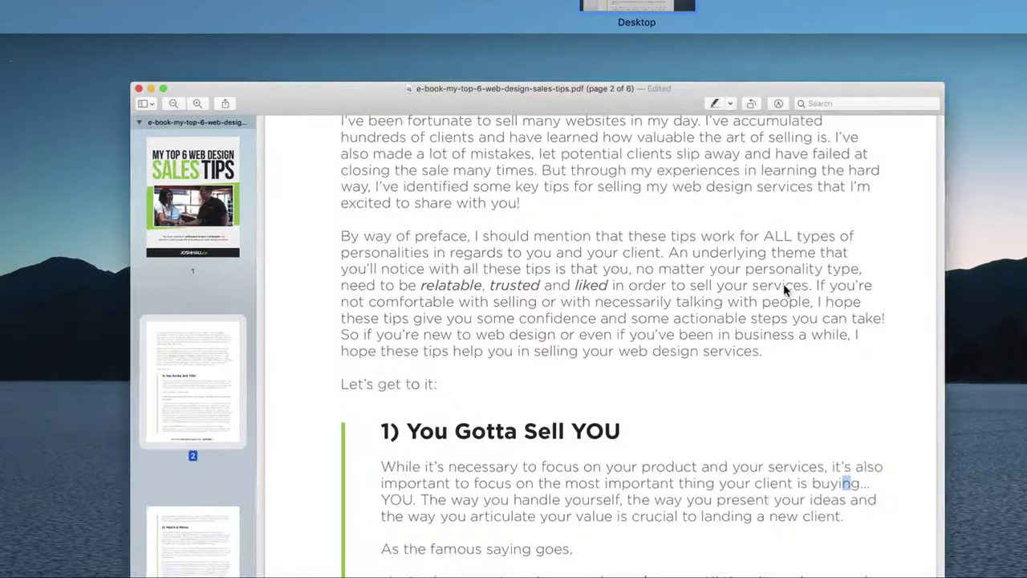
click(784, 285)
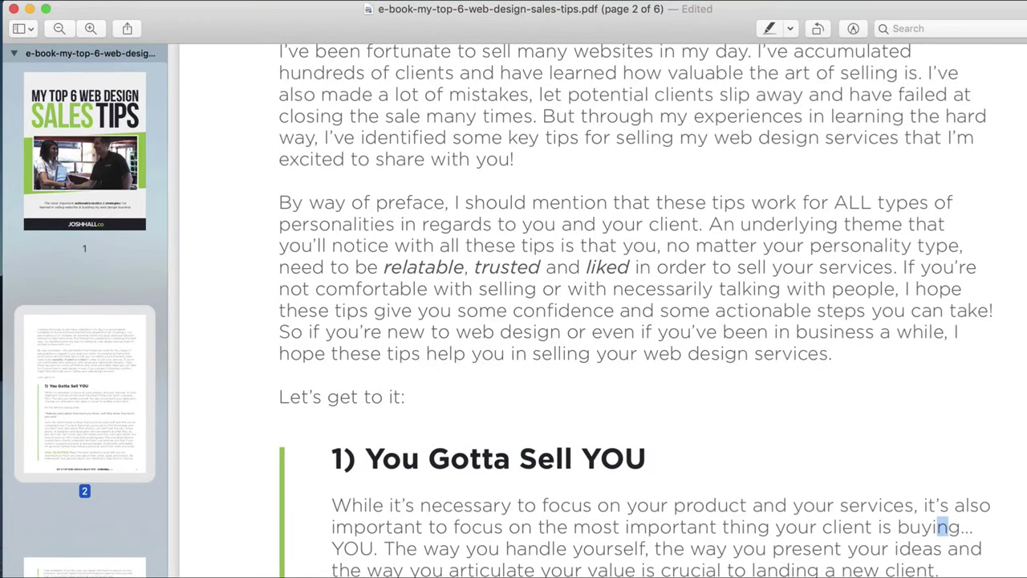
Capture a screenshot of the PDF export settings with the Quartz Filter set to Reduce File Size, and close the PDF without exporting.
click(76, 0)
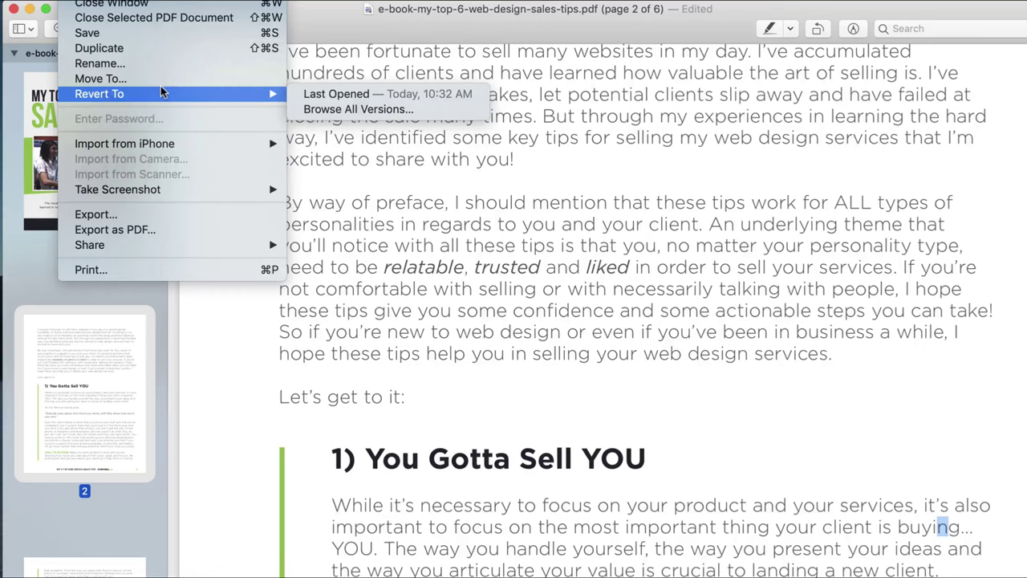
click(153, 214)
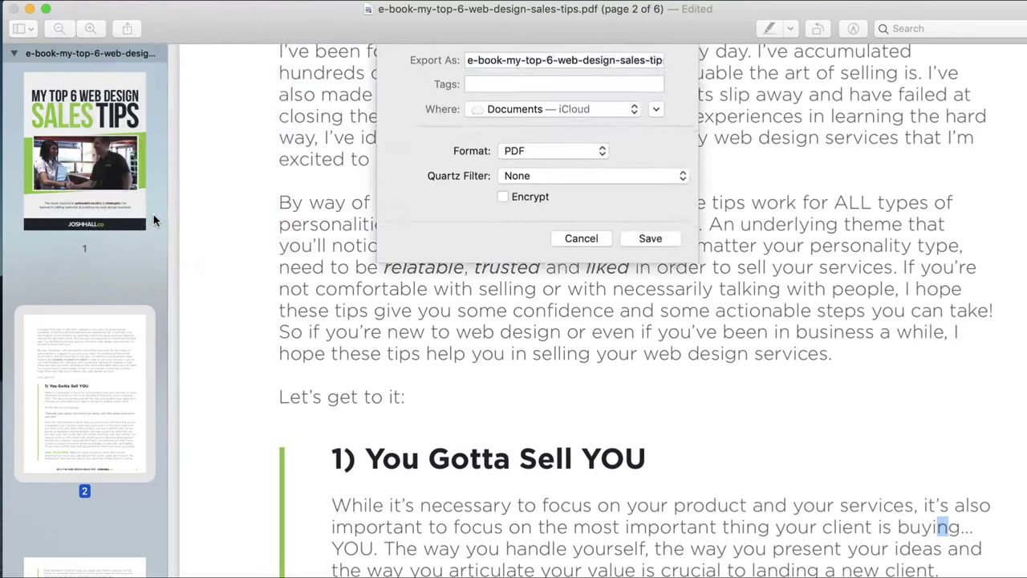
click(540, 184)
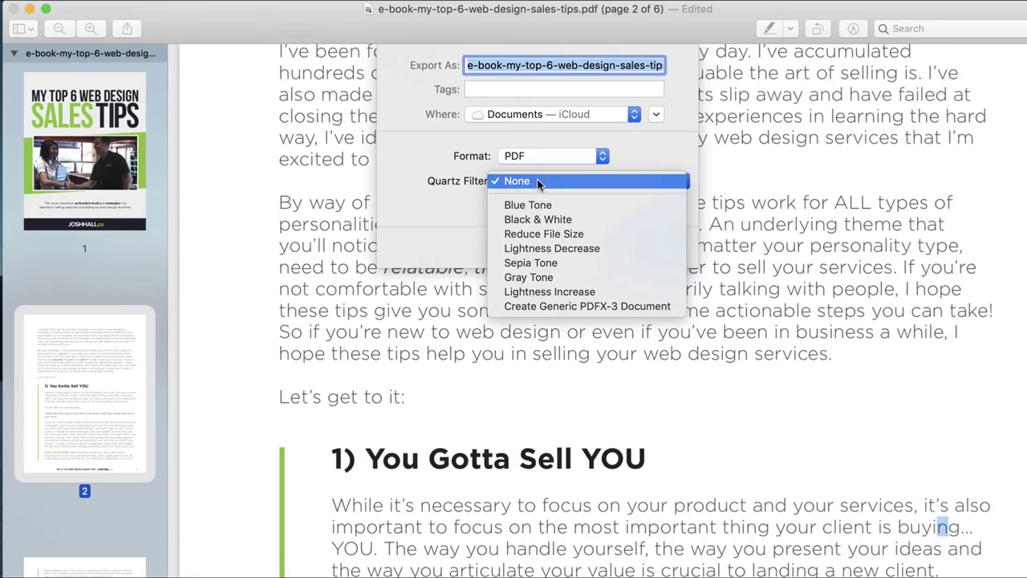
click(554, 235)
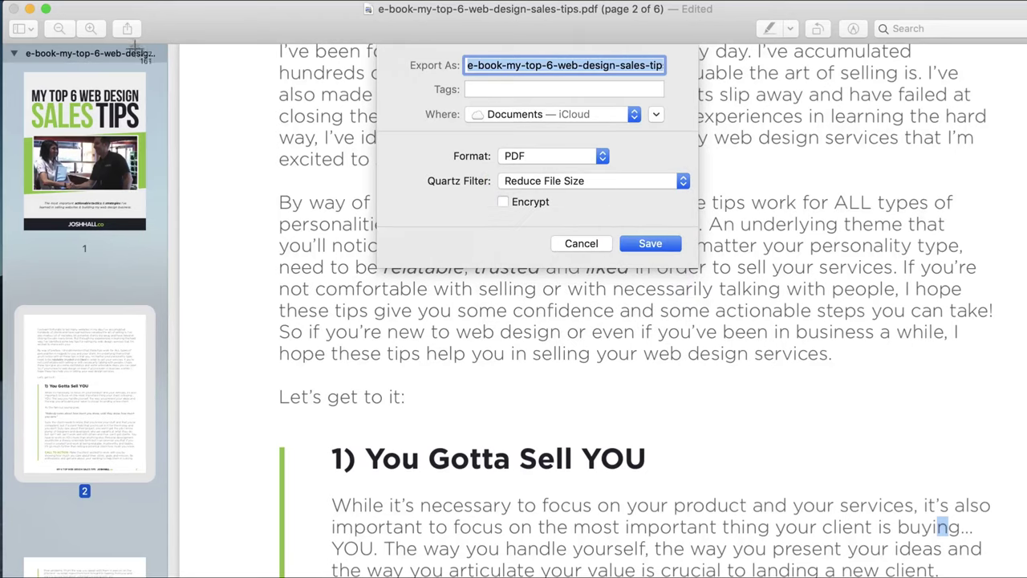
drag(2, 2, 850, 426)
click(582, 244)
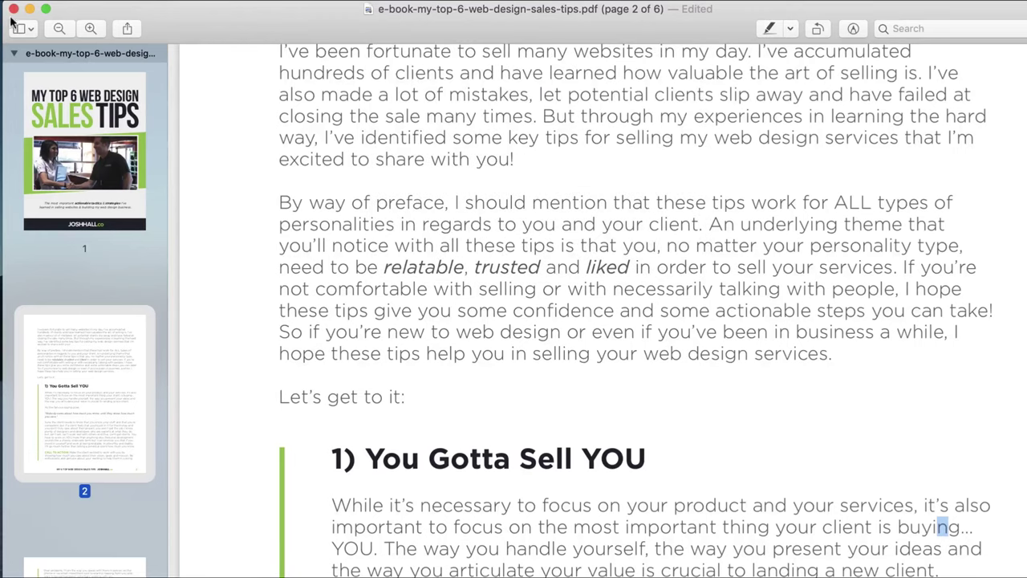
click(11, 10)
Open the new screenshot of the export settings from the desktop in Preview.
drag(841, 195, 803, 178)
right_click(871, 207)
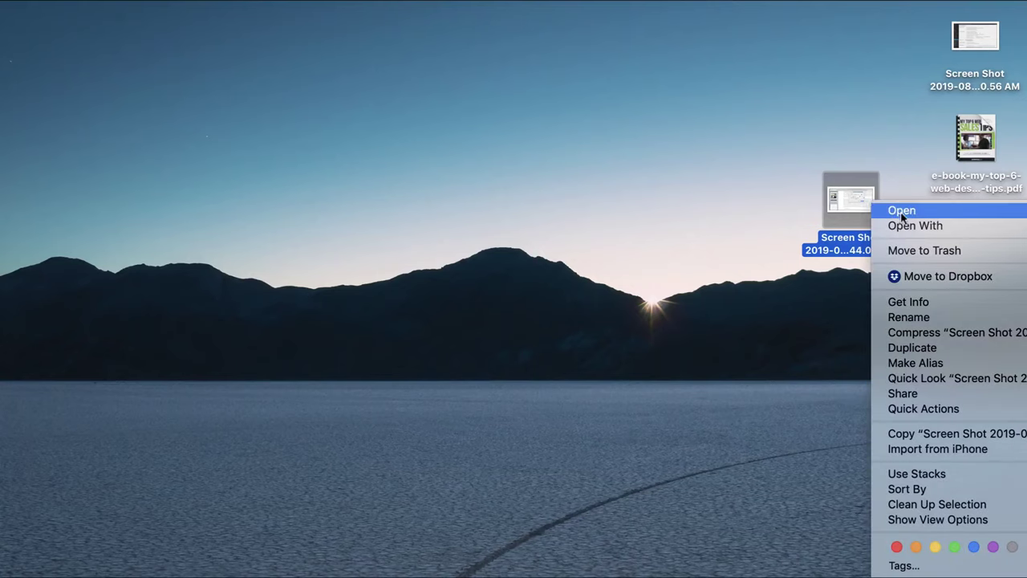
mouse_move(900, 223)
click(787, 228)
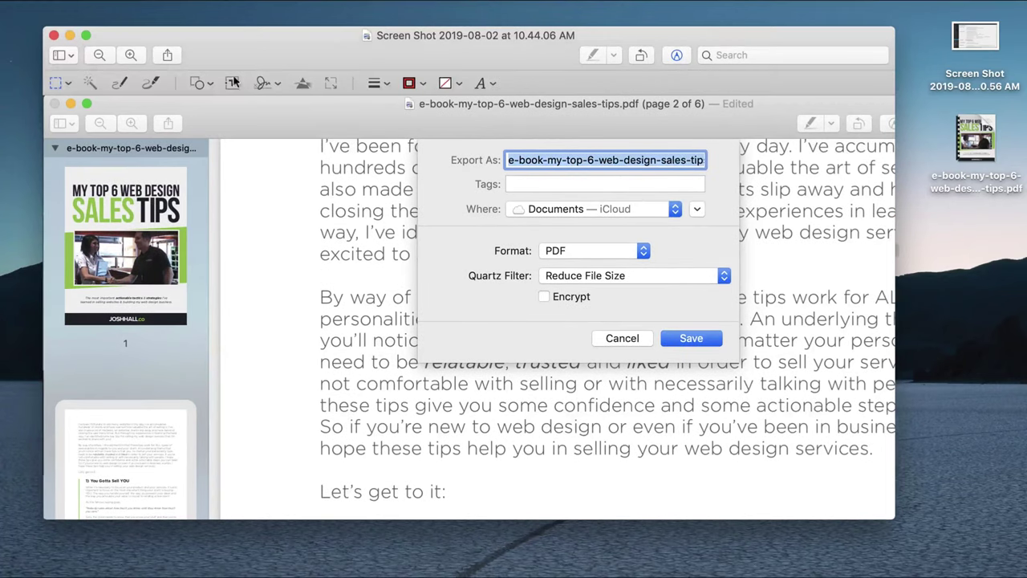
Draw a red oval around the Quartz Filter setting in the screenshot and save the image.
click(198, 82)
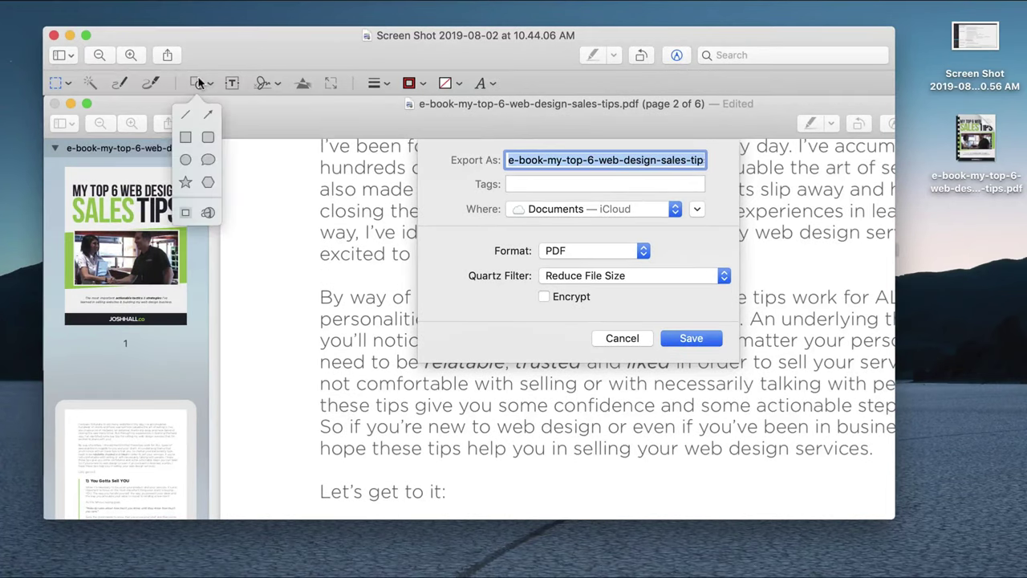
click(199, 157)
drag(506, 303, 736, 249)
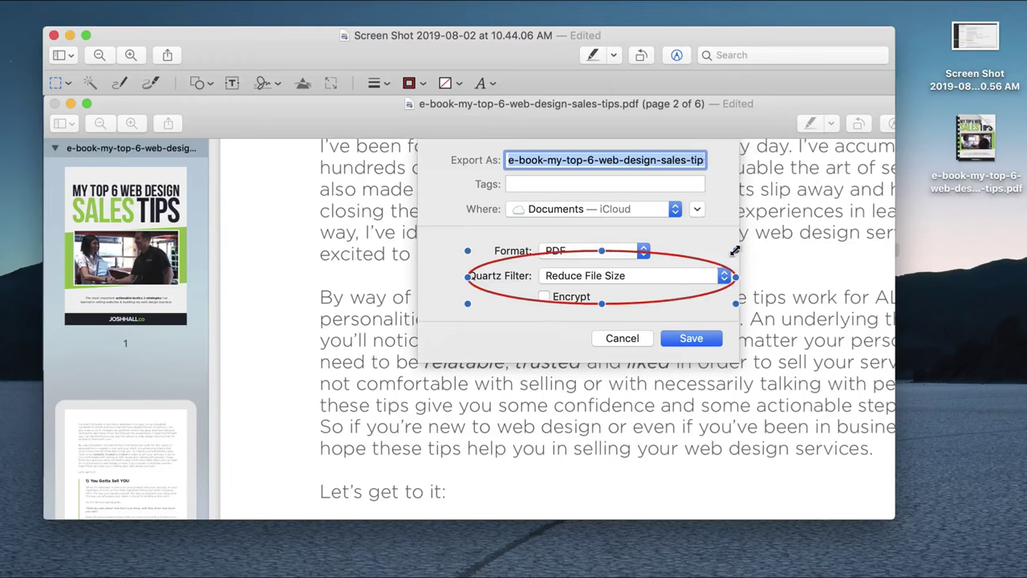
key(super+s)
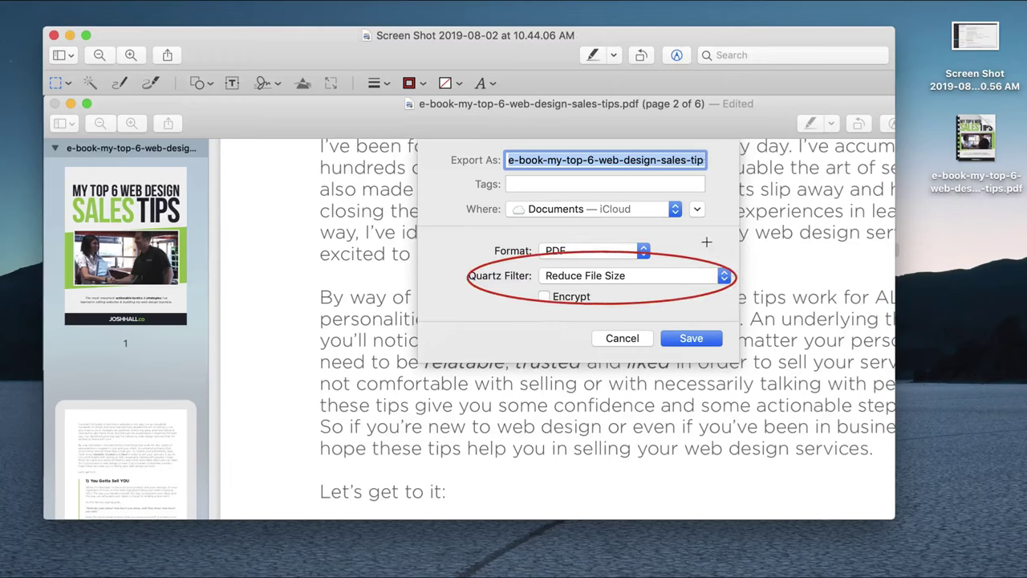